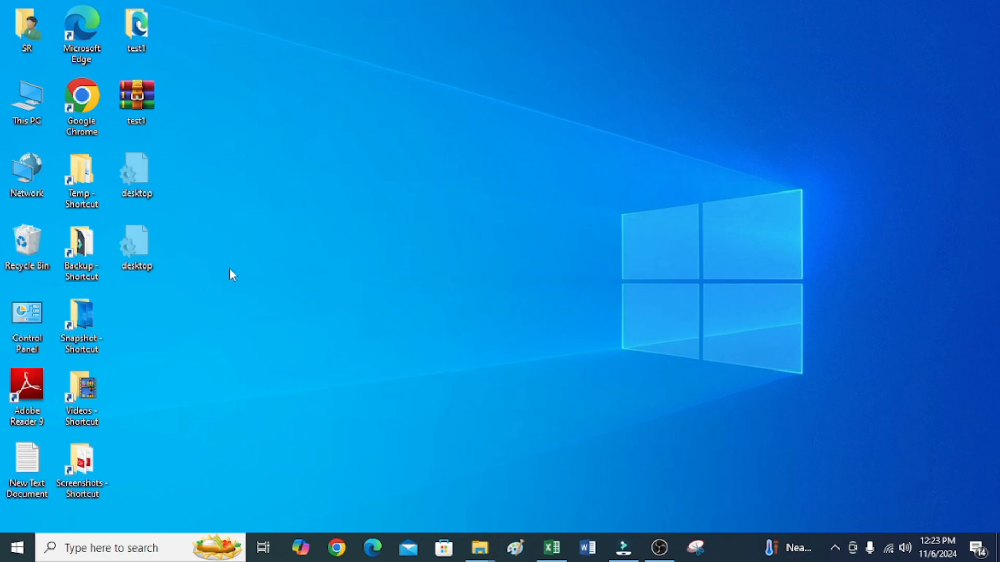
Switch to the open Excel Filter workbook in Excel.
click(546, 551)
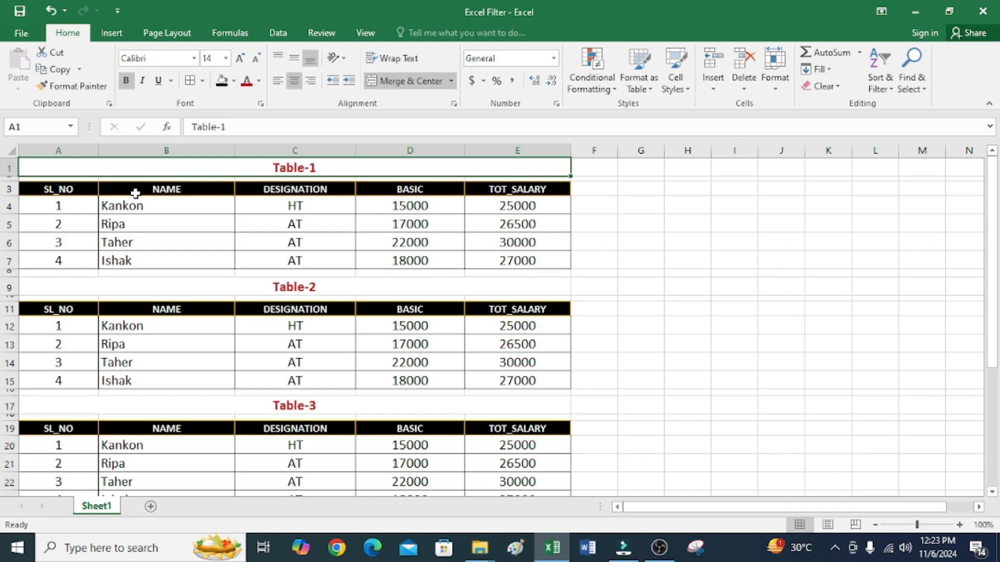
Turn on filtering for Table-1's header row and view the filter choices of its NAME and DESIGNATION columns.
click(59, 189)
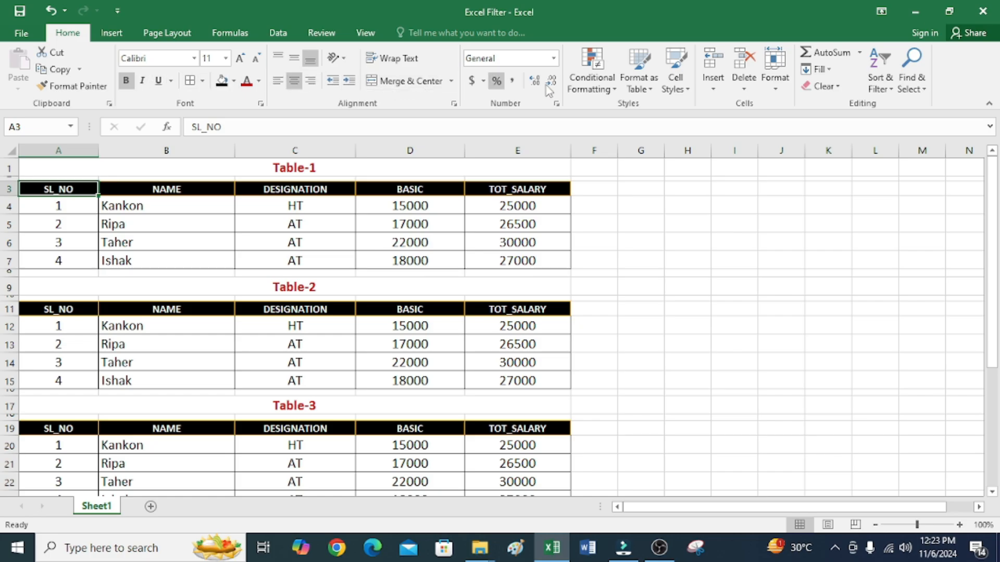
click(881, 83)
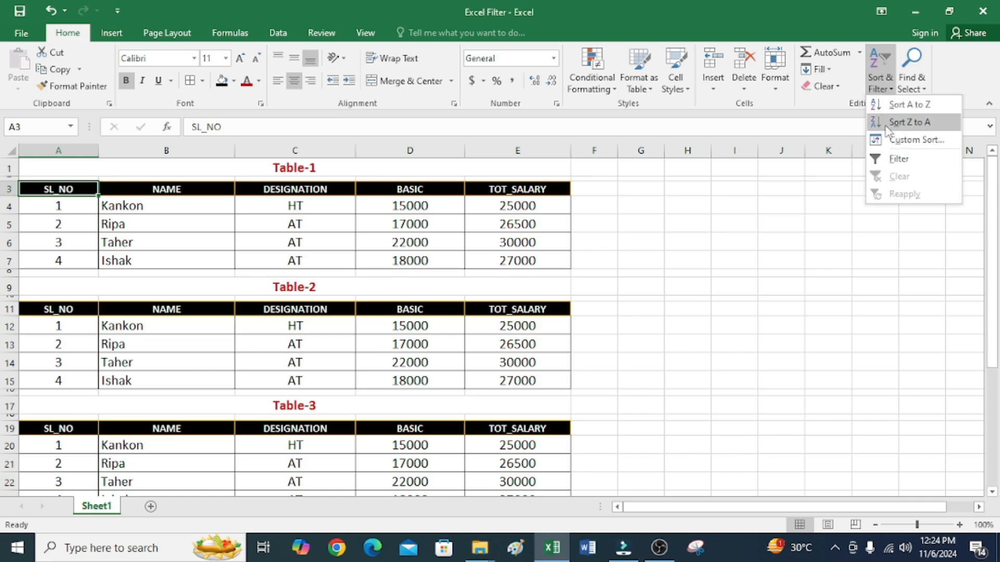
click(883, 160)
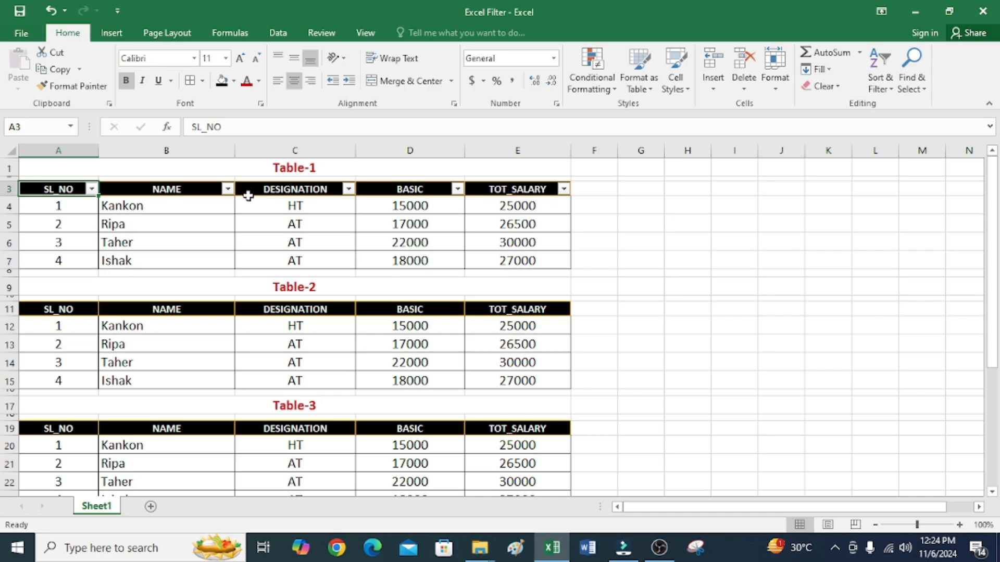
click(228, 189)
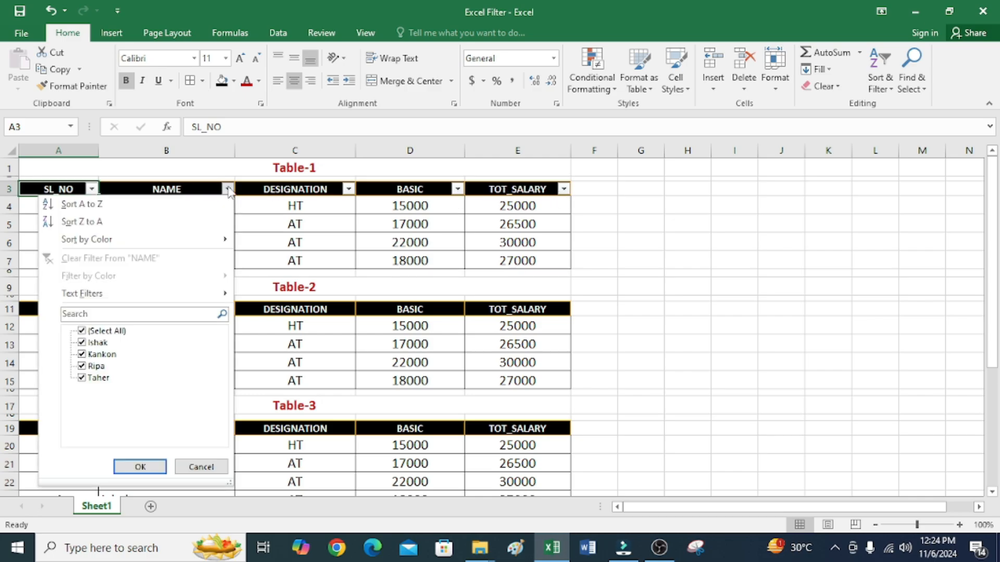
click(349, 192)
click(349, 192)
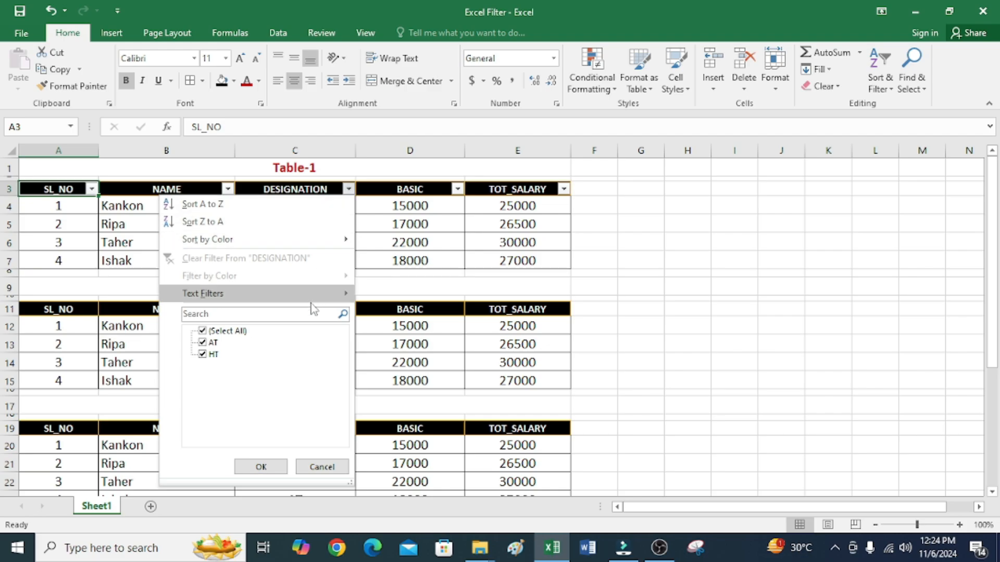
click(428, 207)
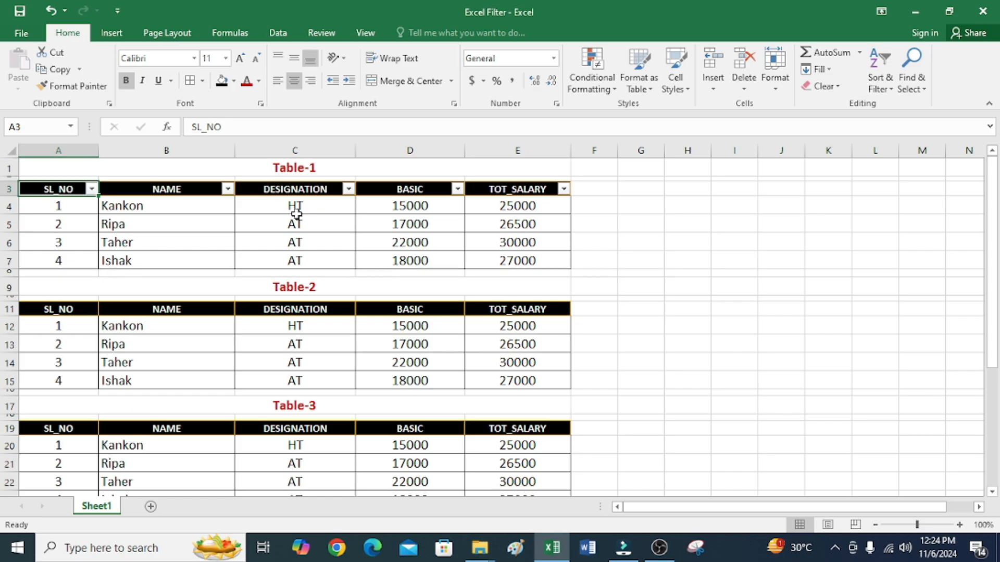
Turn off the Table-1 filter and turn on filtering for Table-2's header row, starting from cell A11.
click(63, 311)
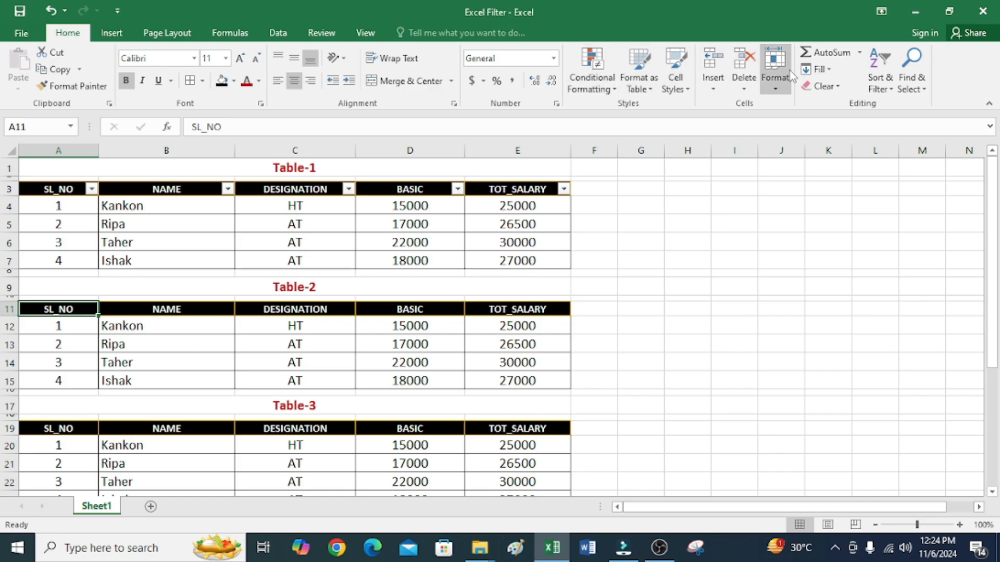
click(882, 72)
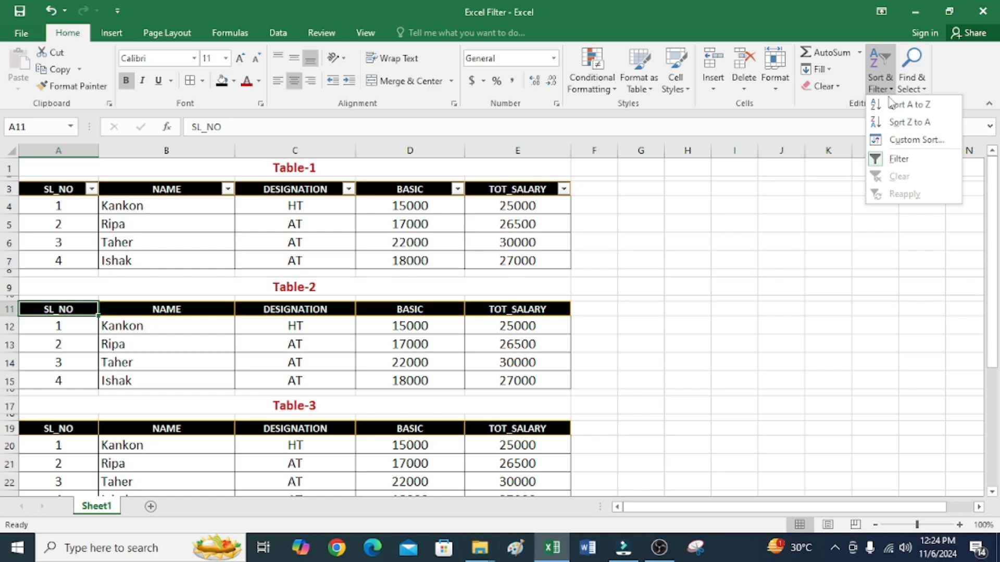
click(898, 160)
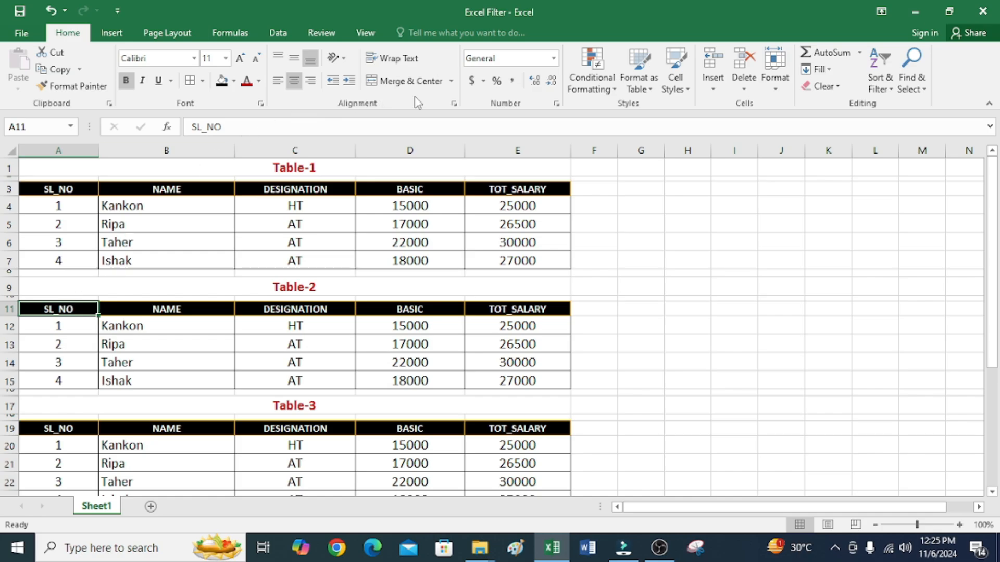
click(871, 81)
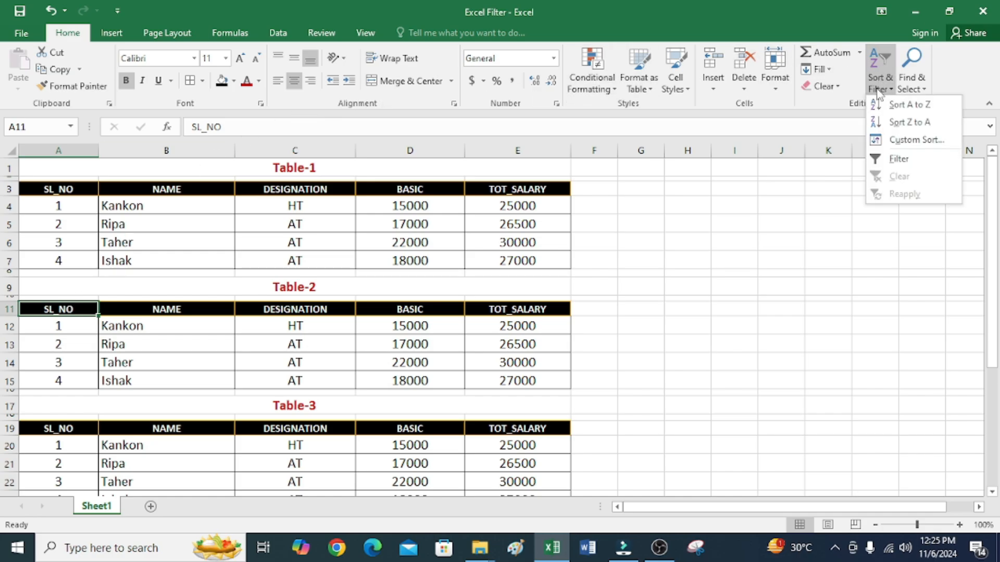
click(892, 160)
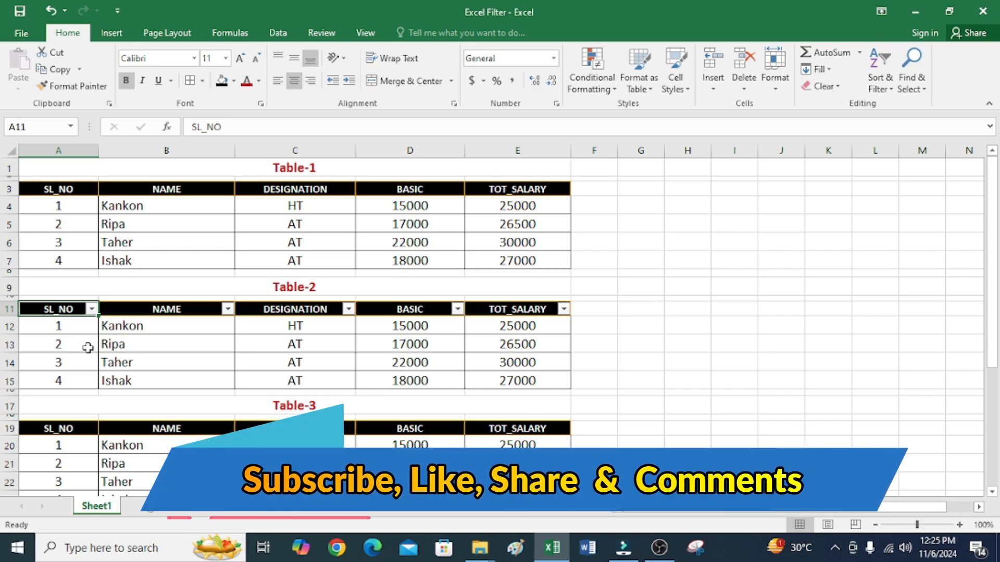
Undo the filter added to Table-2's header row.
key(ctrl+z)
click(60, 325)
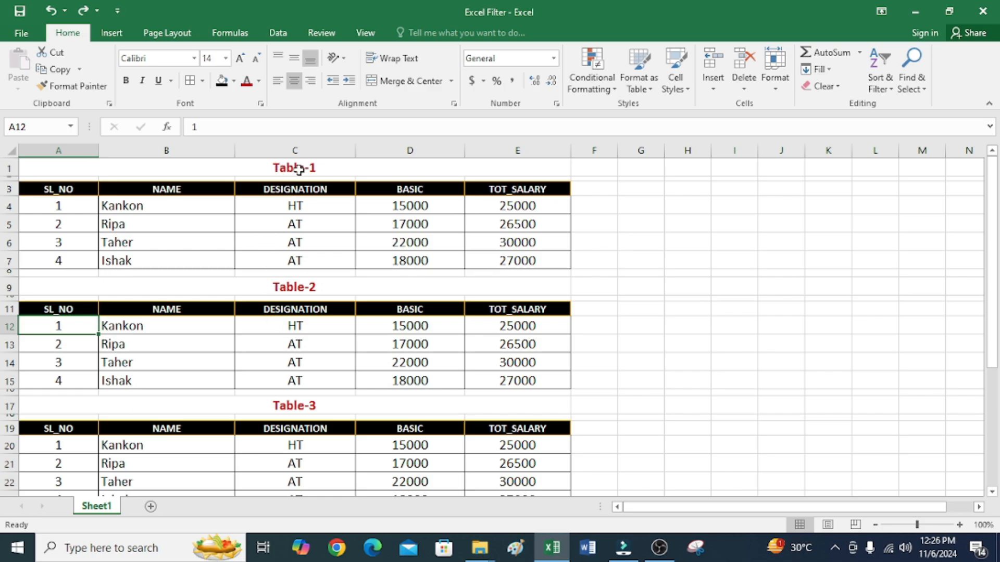
Convert the Table-1 range A3:E7 into an Excel table with headers.
click(65, 188)
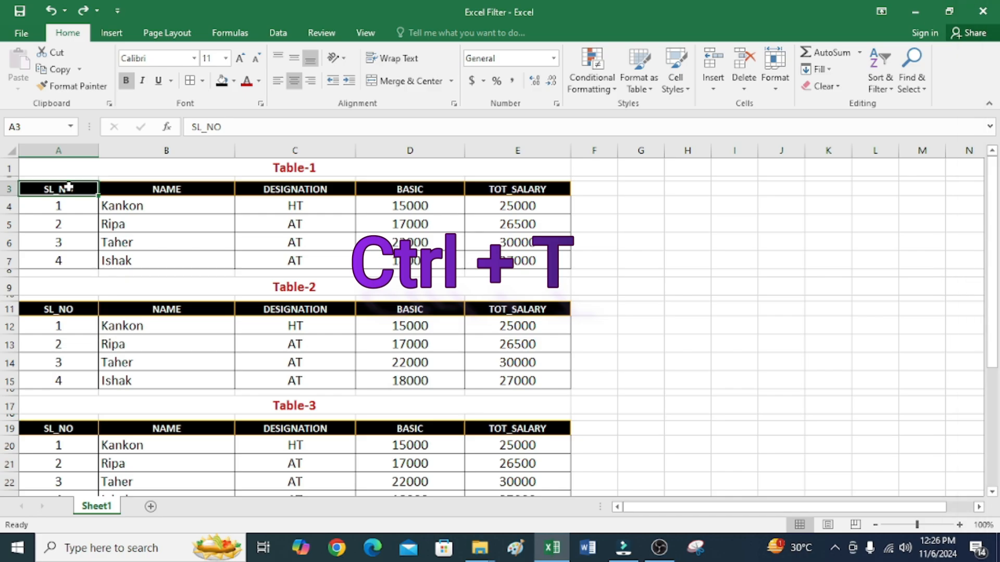
key(ctrl+t)
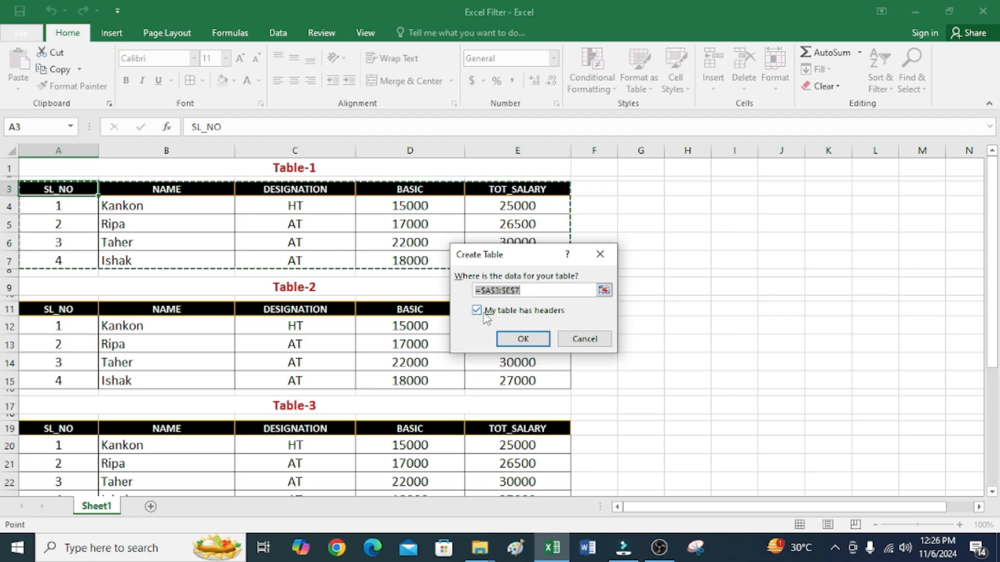
click(523, 340)
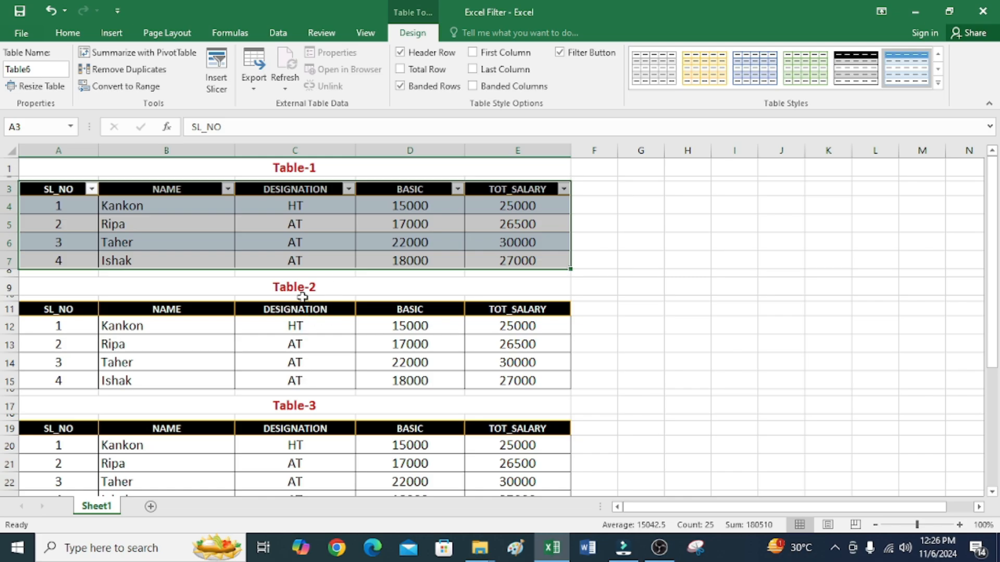
Convert the Table-2 range A11:E15 into an Excel table with headers.
click(50, 309)
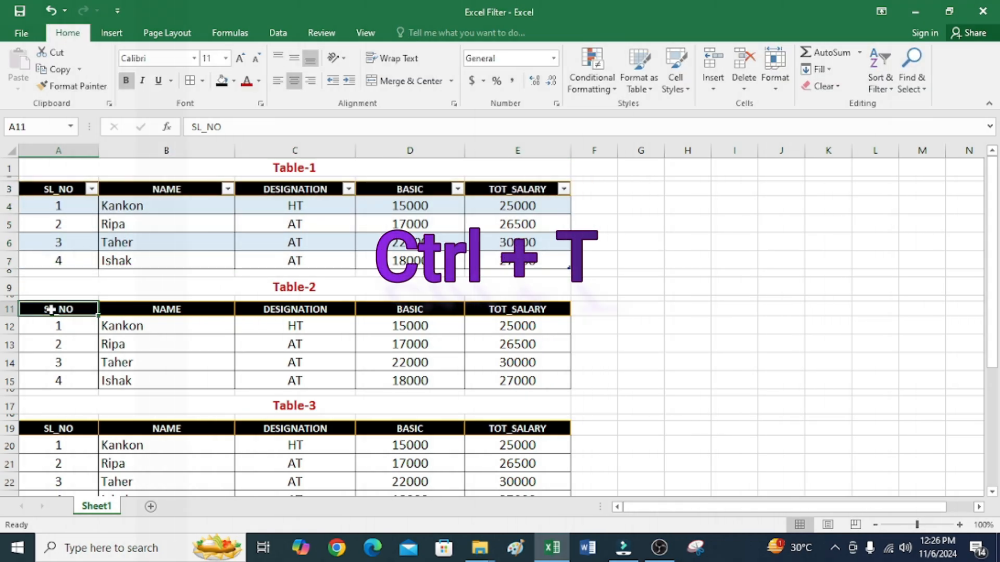
key(ctrl+t)
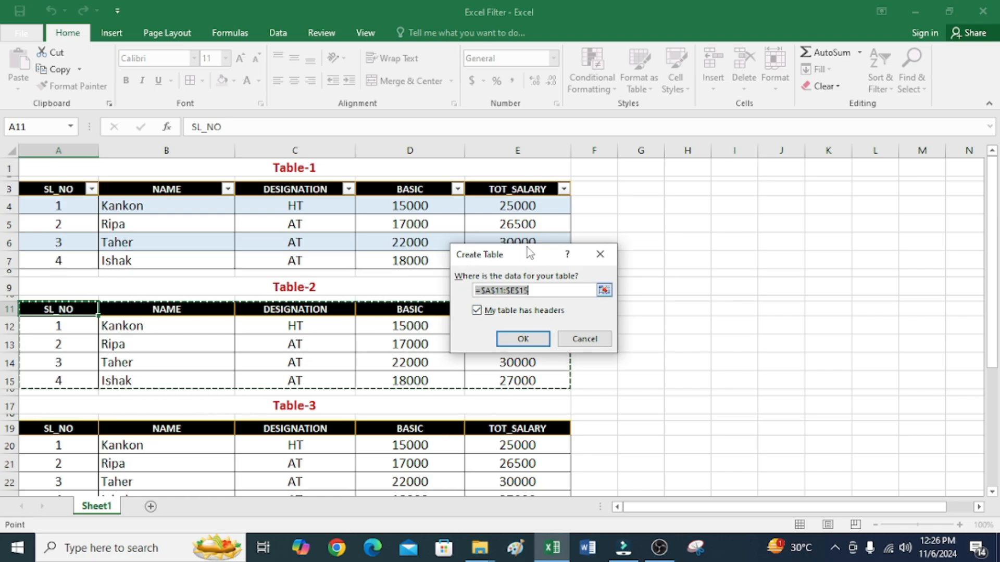
click(525, 339)
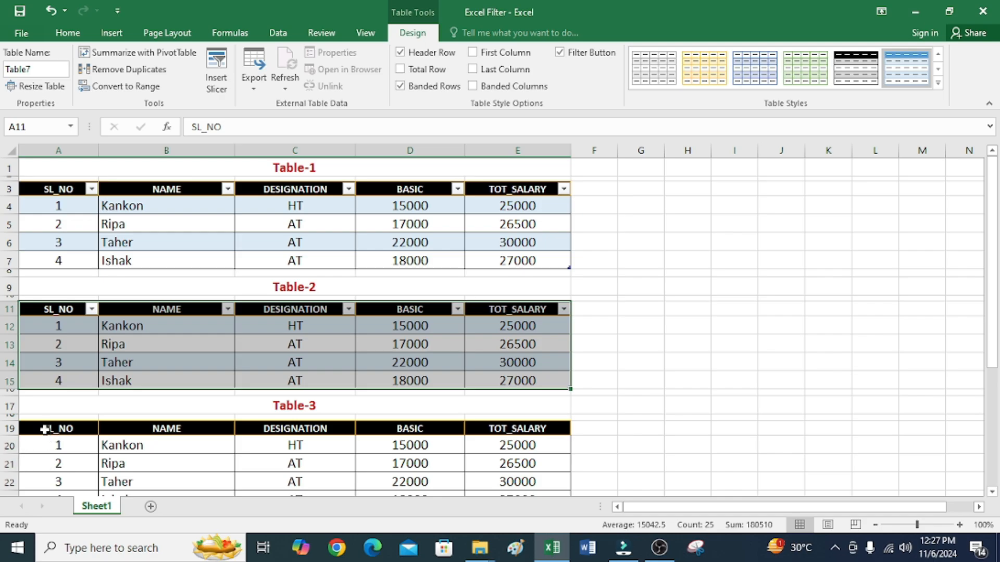
Convert the Table-3 range A19:E29 into an Excel table with headers.
click(67, 429)
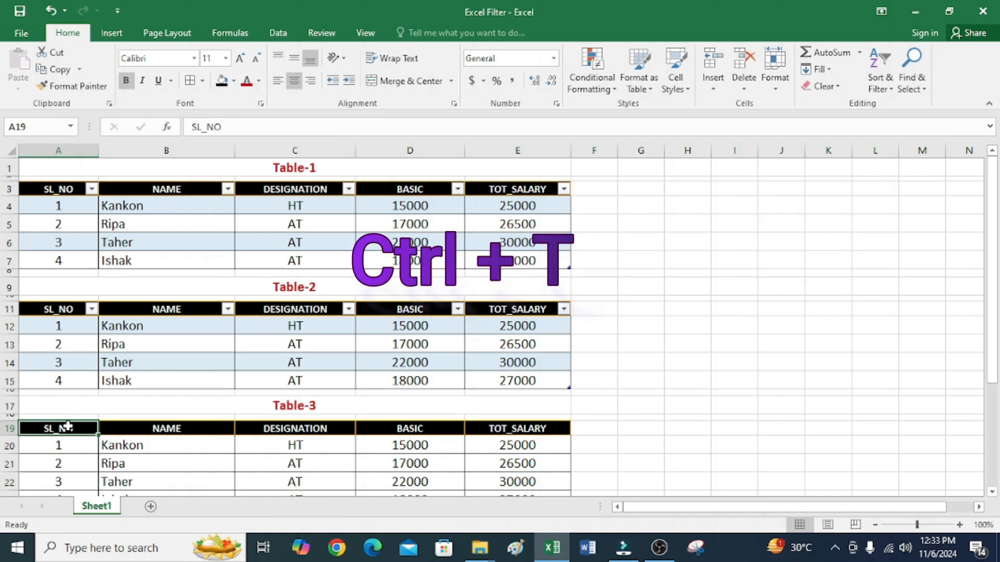
scroll(67, 427, down, 3)
key(ctrl+t)
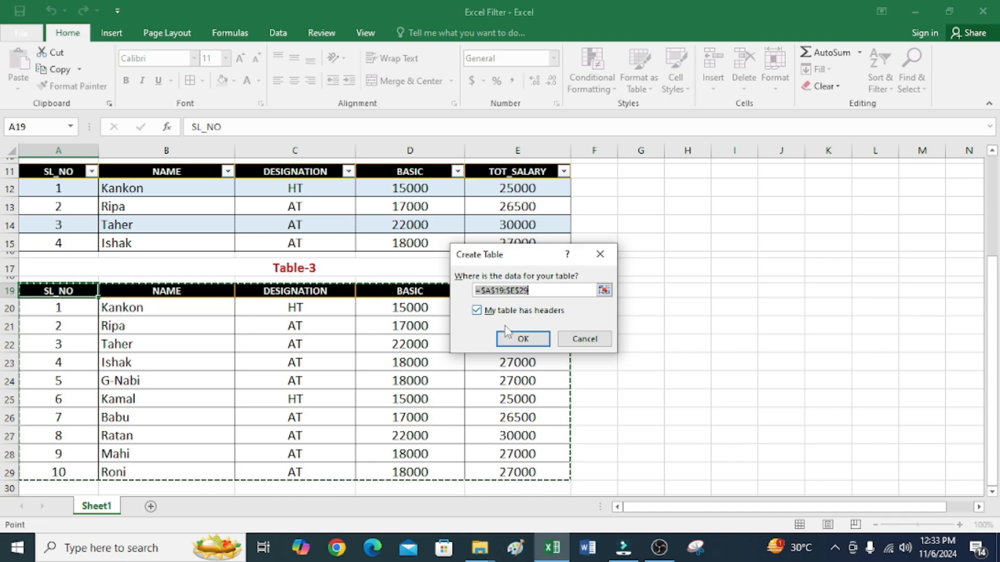
click(523, 339)
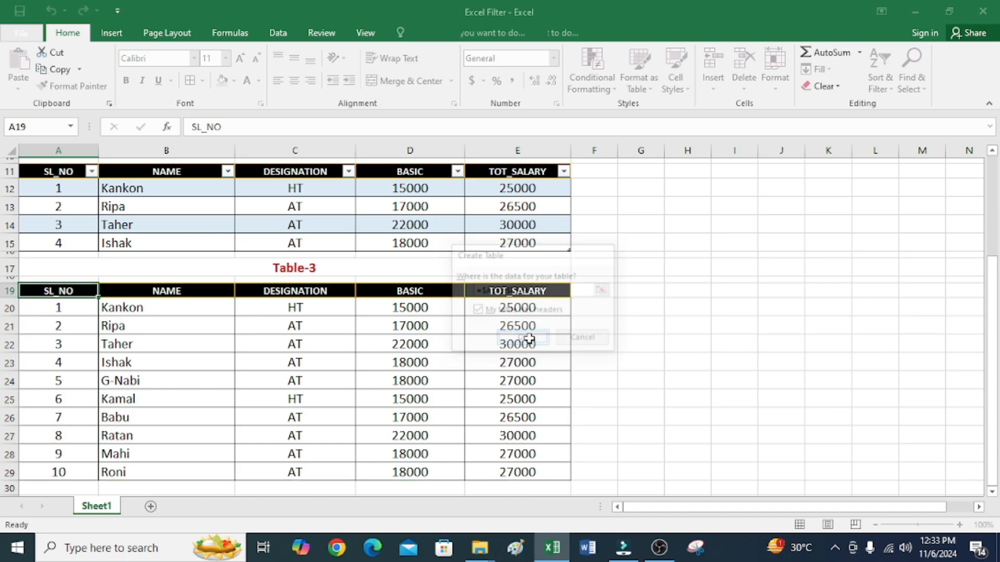
scroll(455, 388, up, 3)
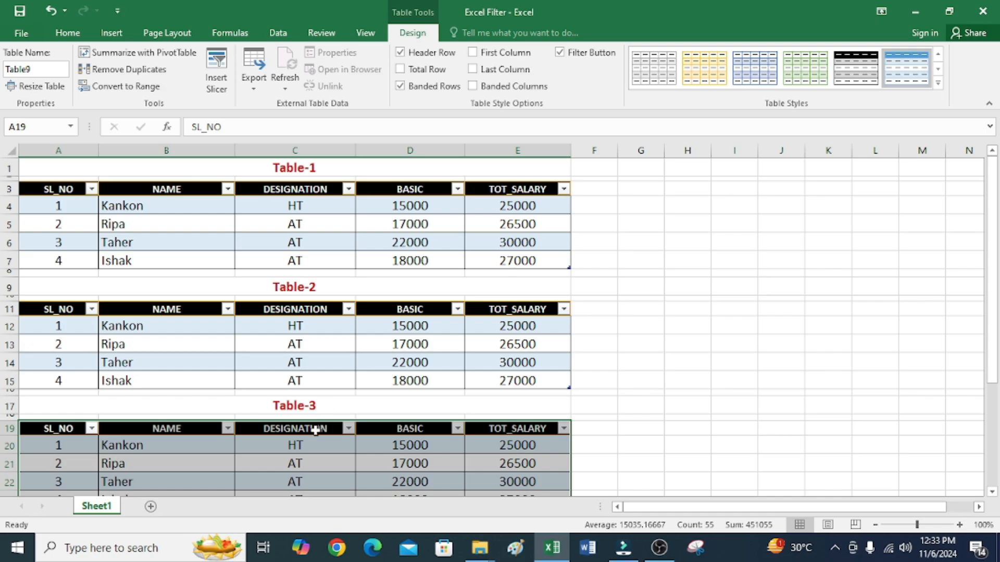
Filter Table-1's NAME column to show only the employee with SL_NO 4.
click(315, 363)
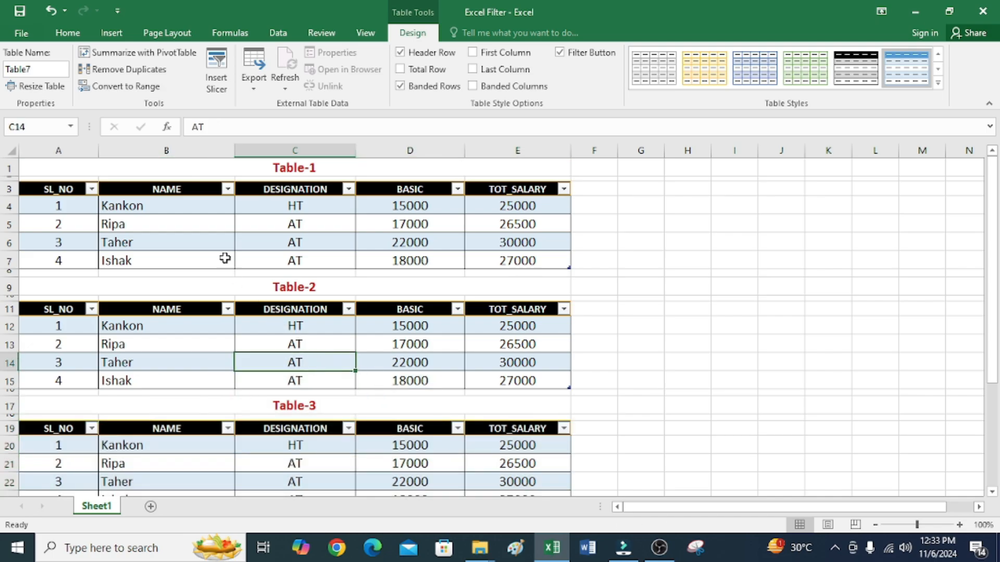
click(202, 214)
click(174, 243)
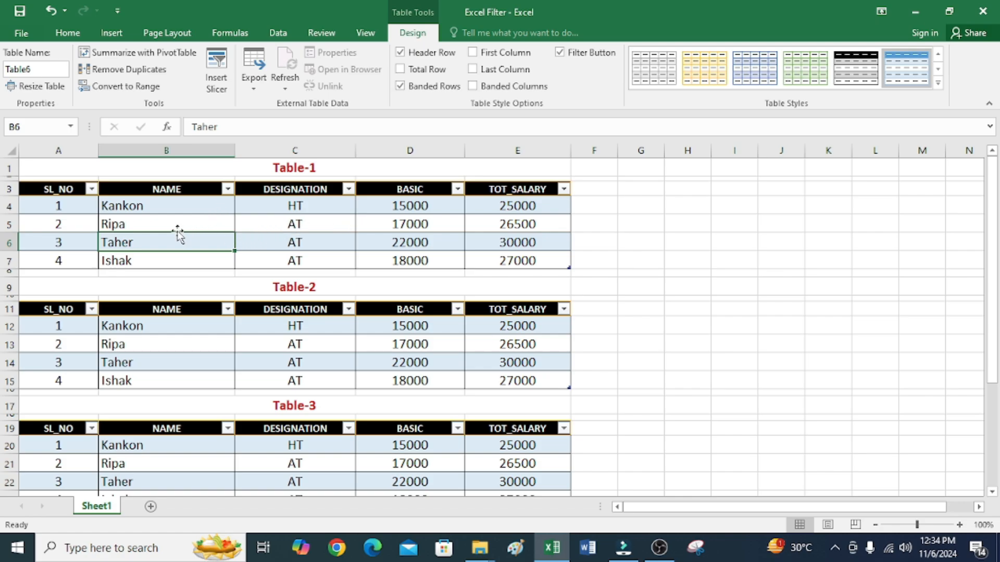
click(228, 189)
click(81, 331)
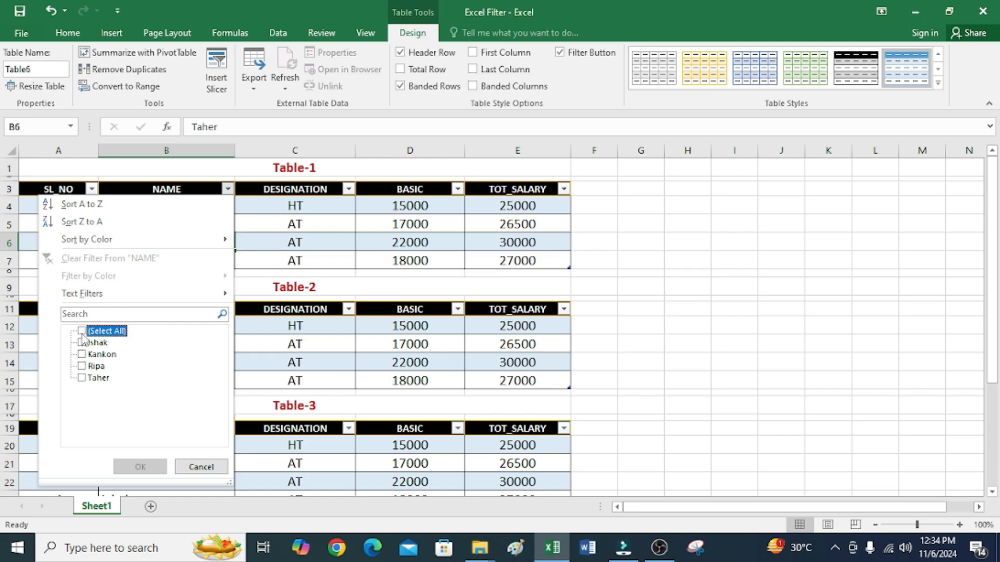
click(82, 343)
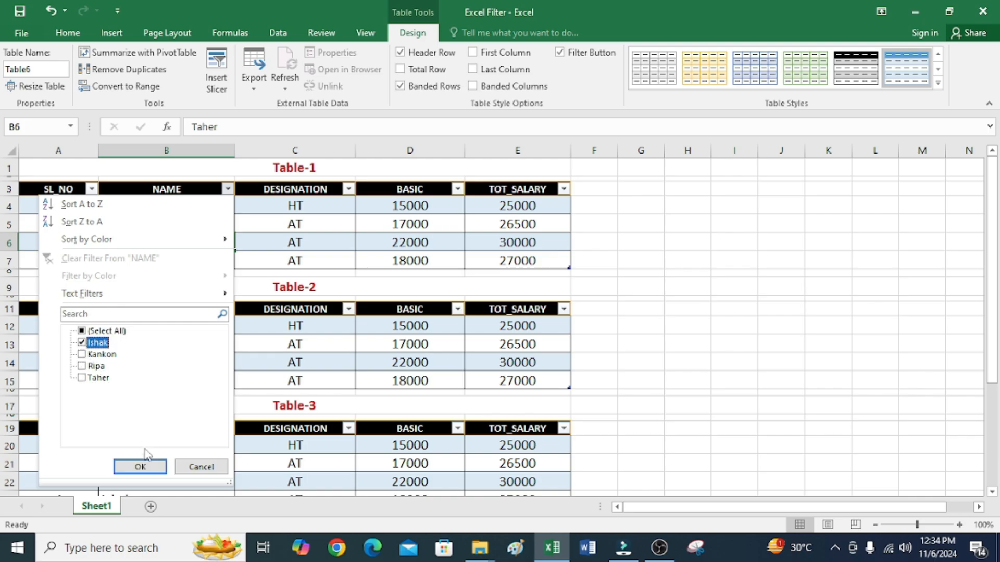
click(141, 468)
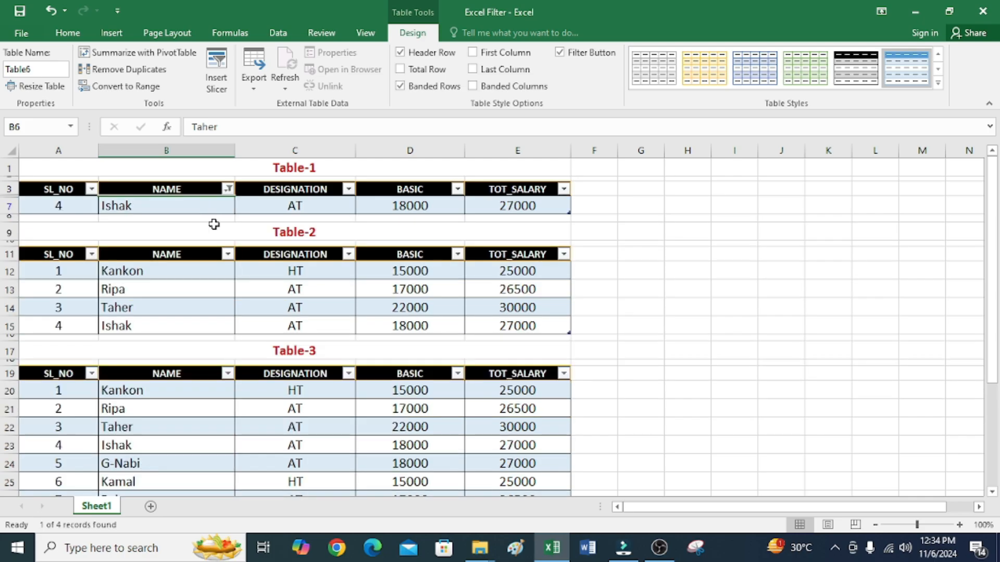
Filter Table-2's NAME column to show only the employee with SL_NO 3.
click(228, 255)
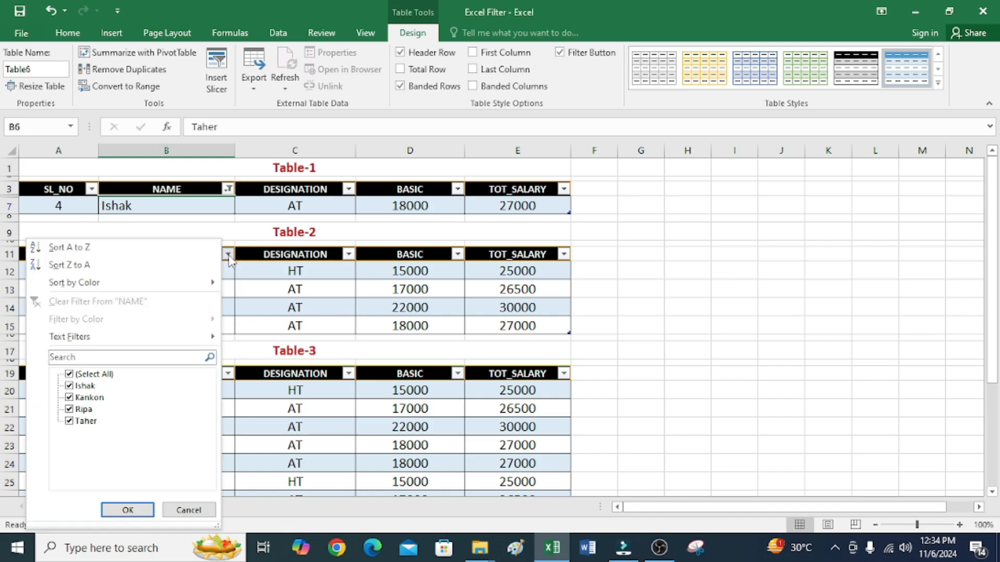
click(71, 375)
click(69, 421)
click(126, 509)
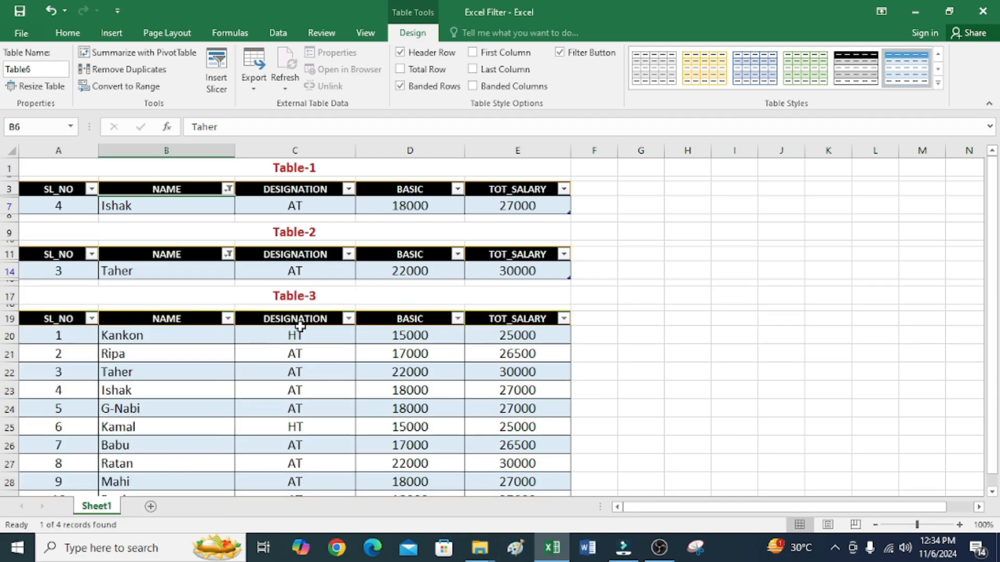
Filter Table-3's DESIGNATION column to show only the AT rows.
click(348, 318)
click(203, 155)
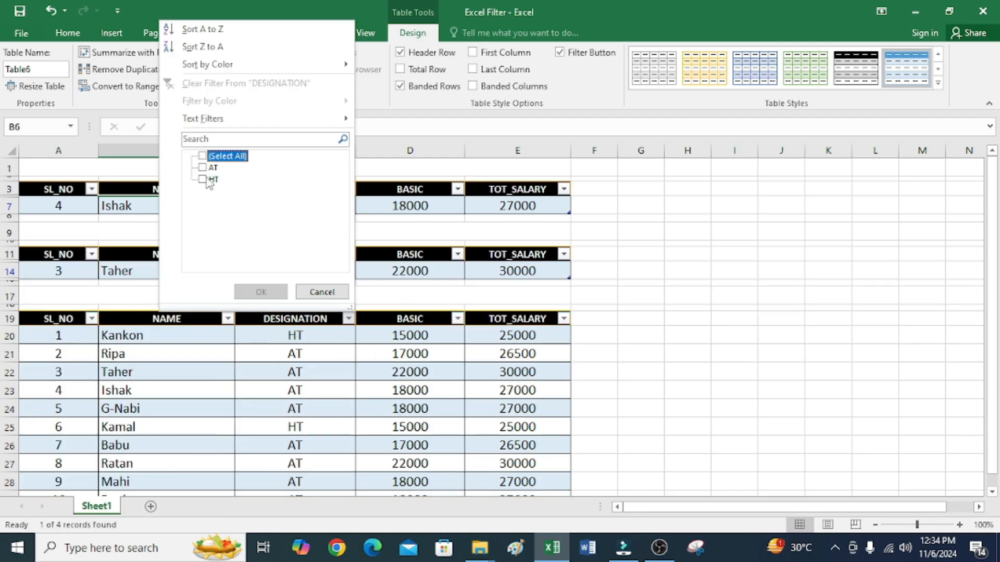
click(204, 167)
click(261, 291)
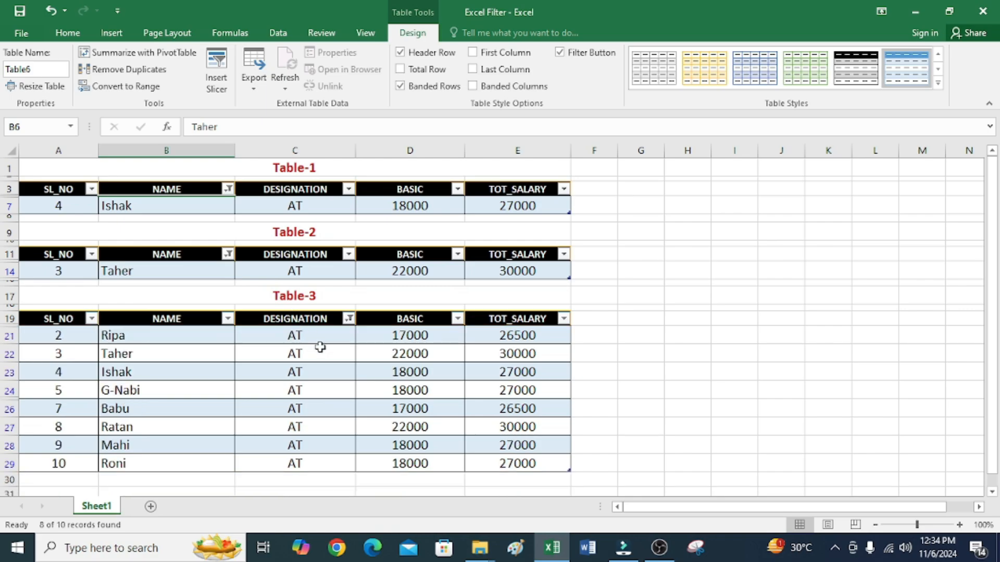
click(309, 405)
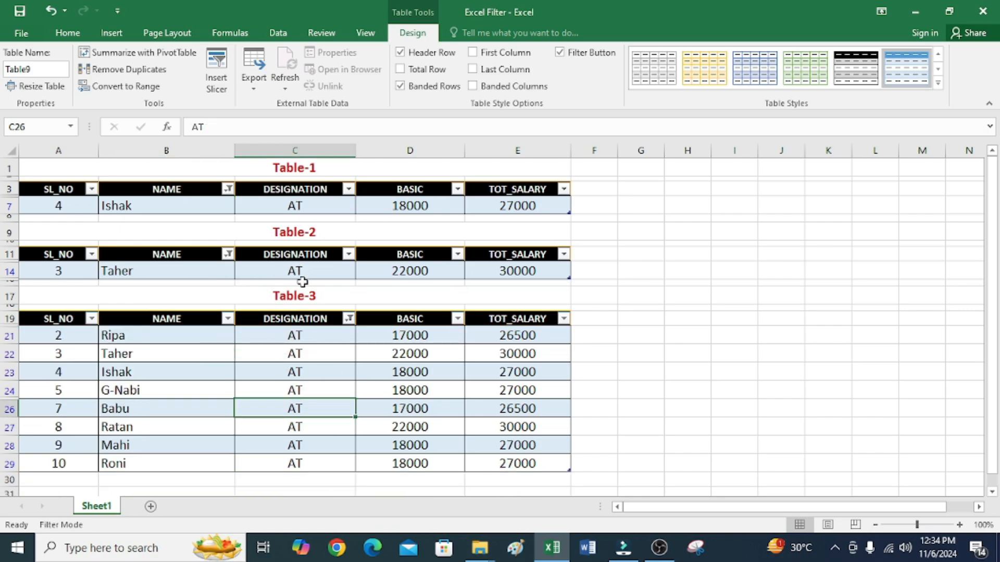